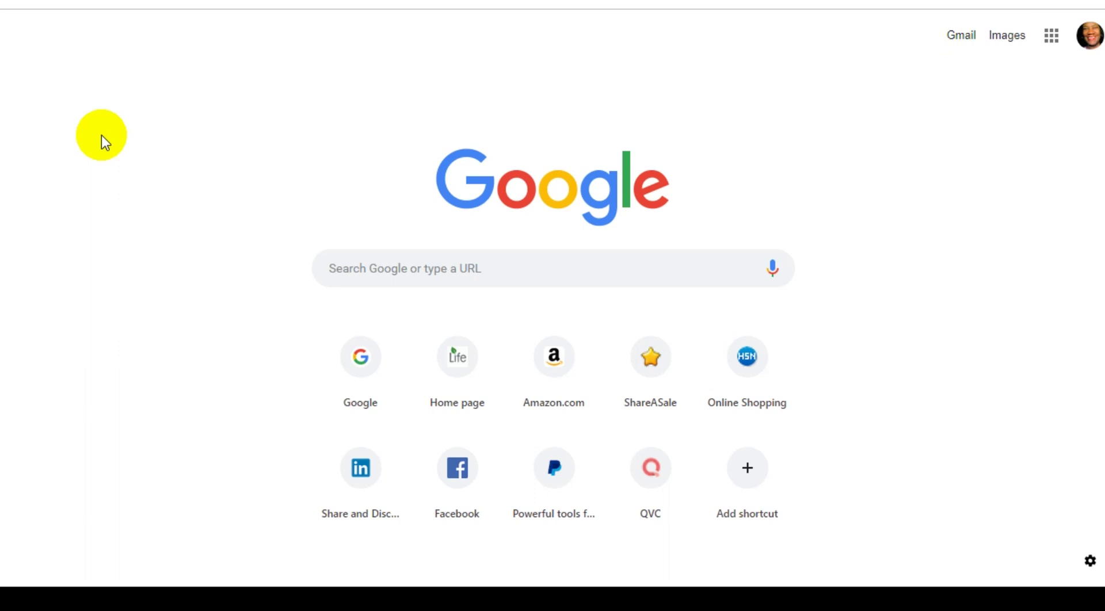
Step: Search Google for "google docs" and open the result "Google Docs: Free Online Documents for Personal Use"
left_click(377, 269)
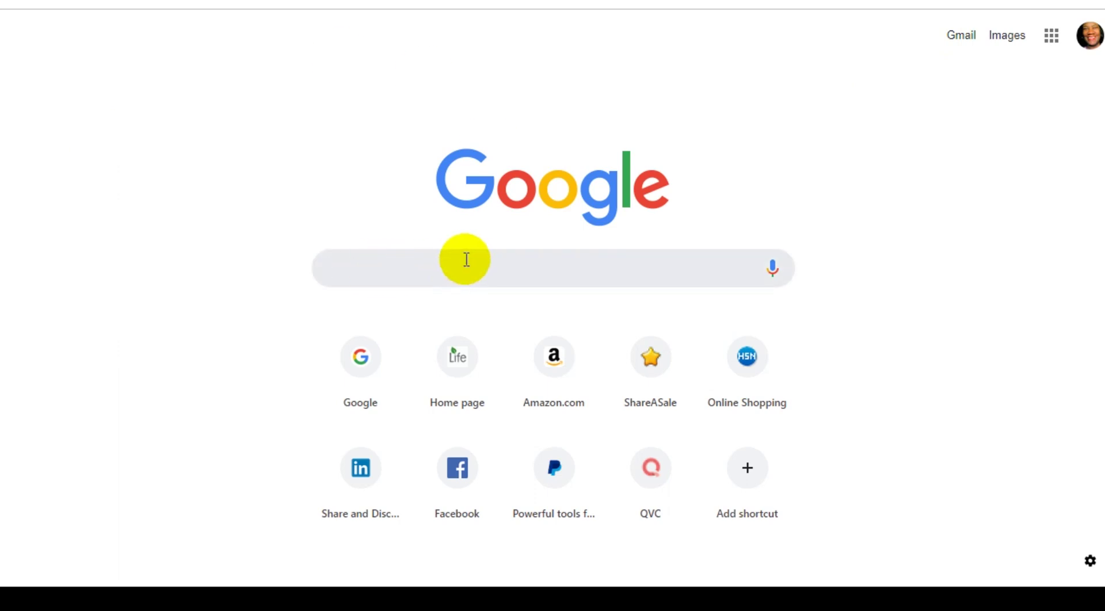
type("google")
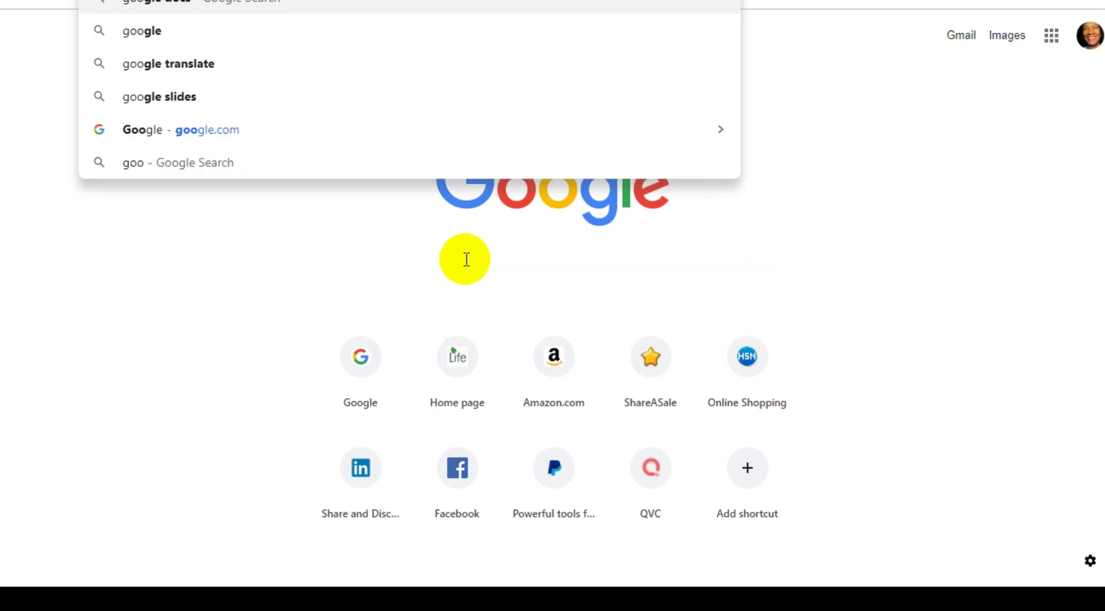
type(" docs")
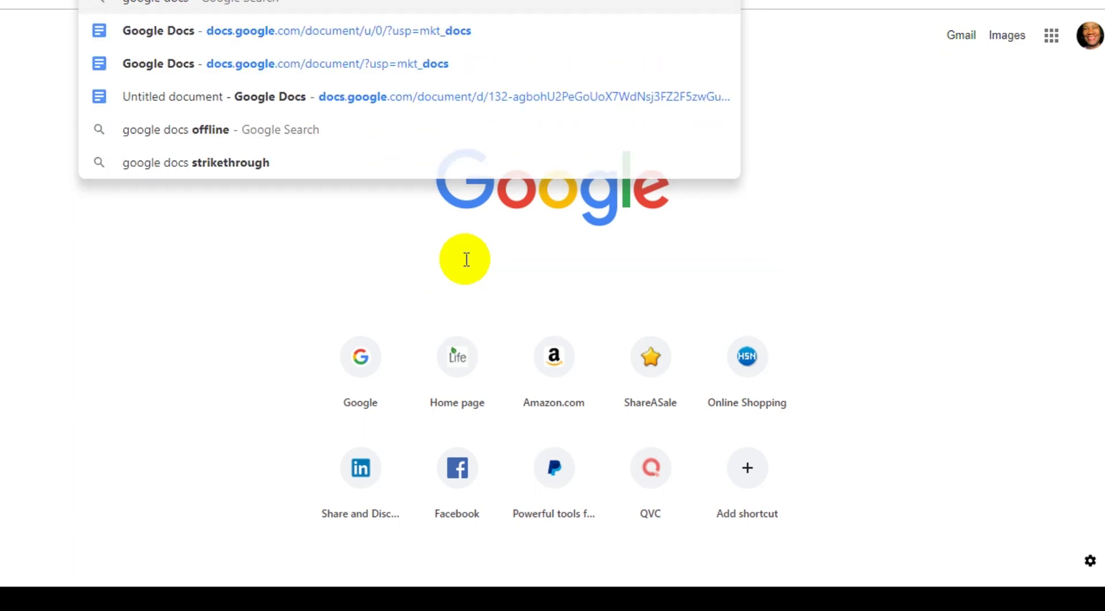
key("Return")
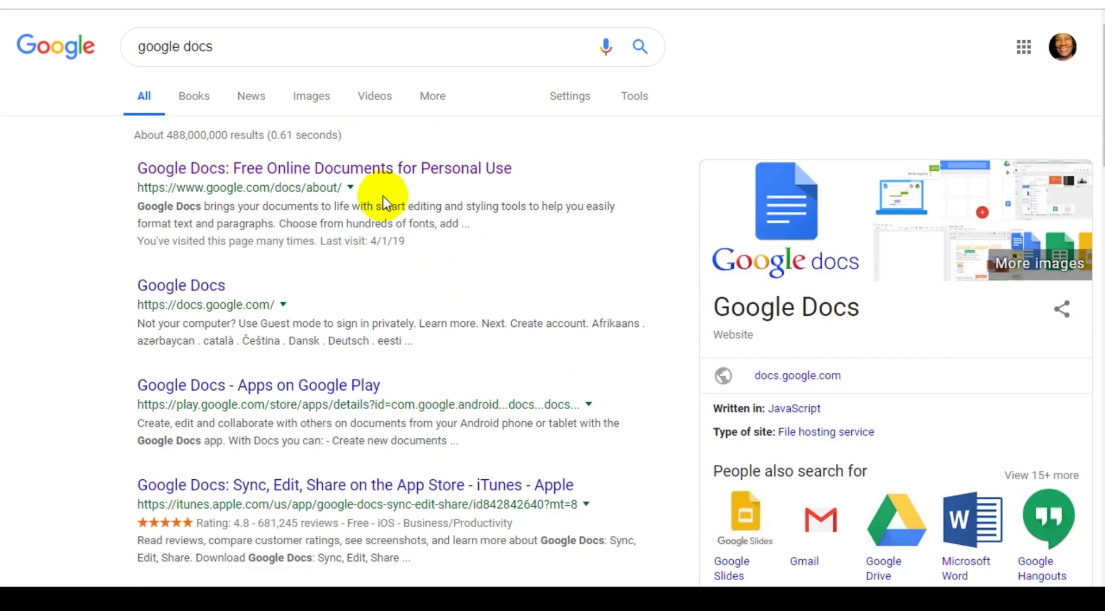
left_click(354, 165)
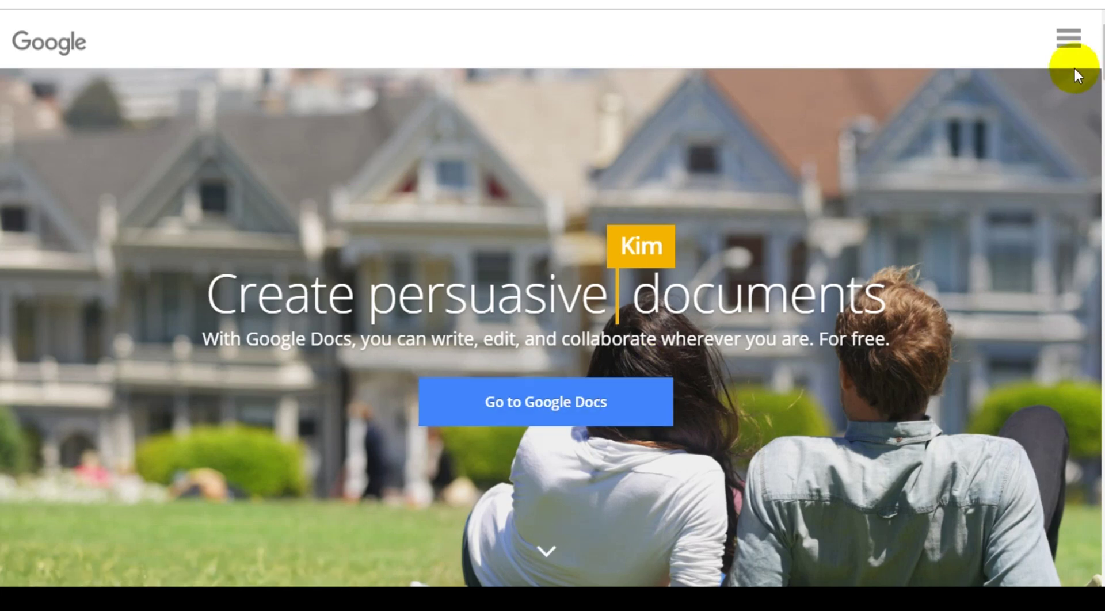
Step: Choose Docs among the Google products, go to the Google Docs home screen and create a blank document
left_click(1068, 46)
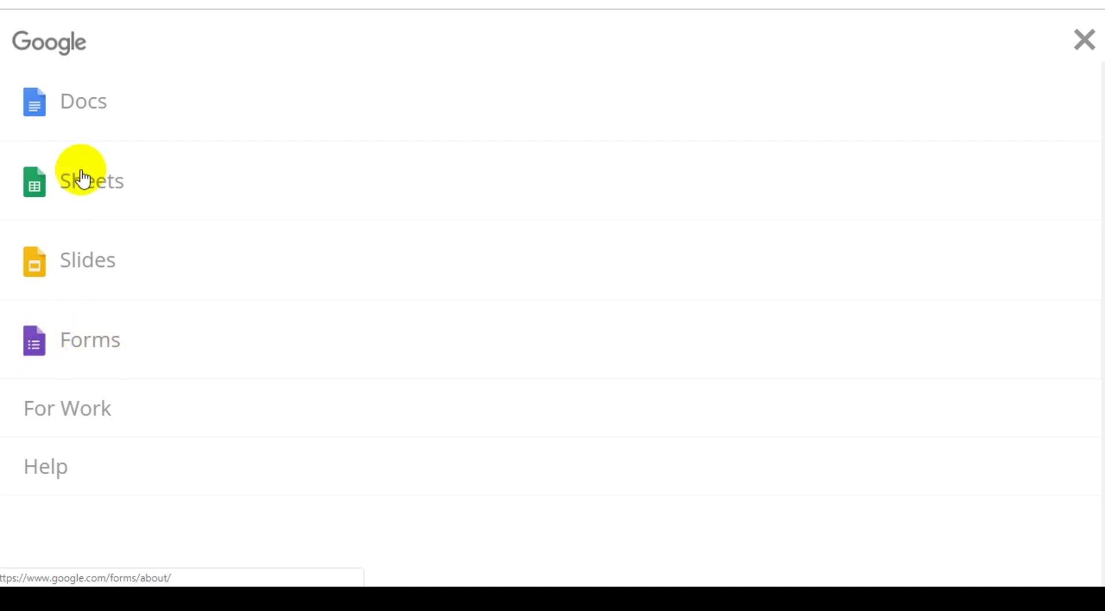
left_click(75, 101)
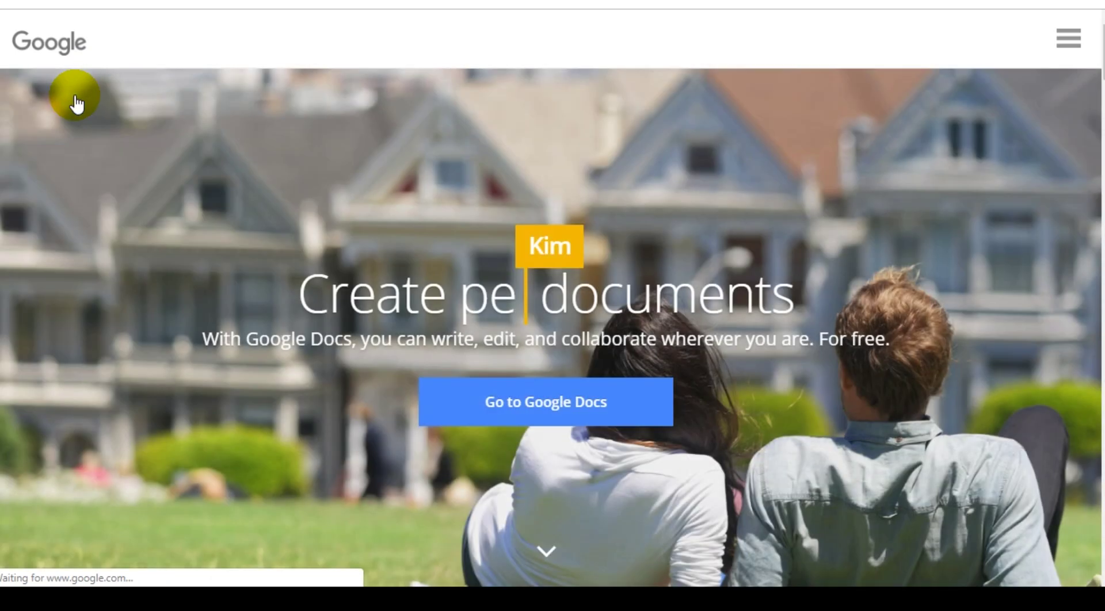
left_click(551, 412)
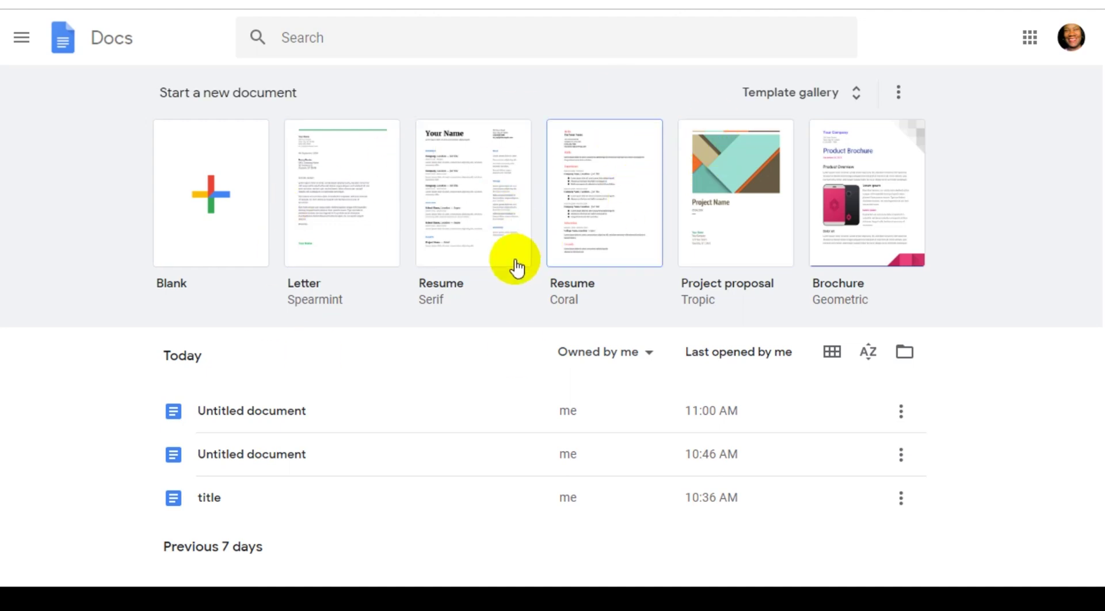
left_click(214, 197)
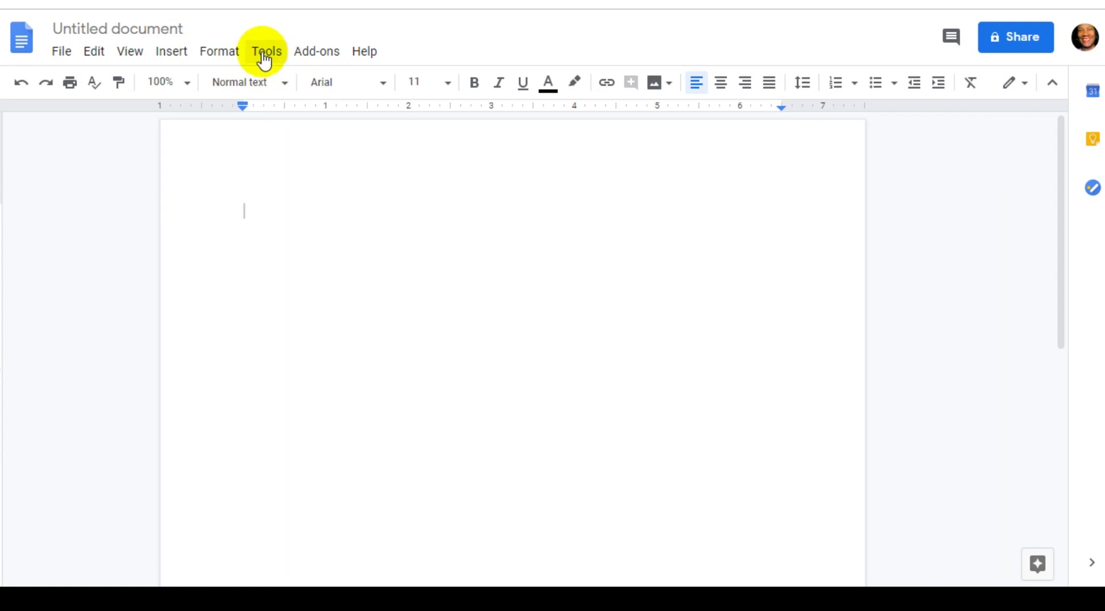
Step: Dictate several paragraphs on using the microphone and spoken punctuation into the blank document with Voice typing, and stop the recording
left_click(265, 58)
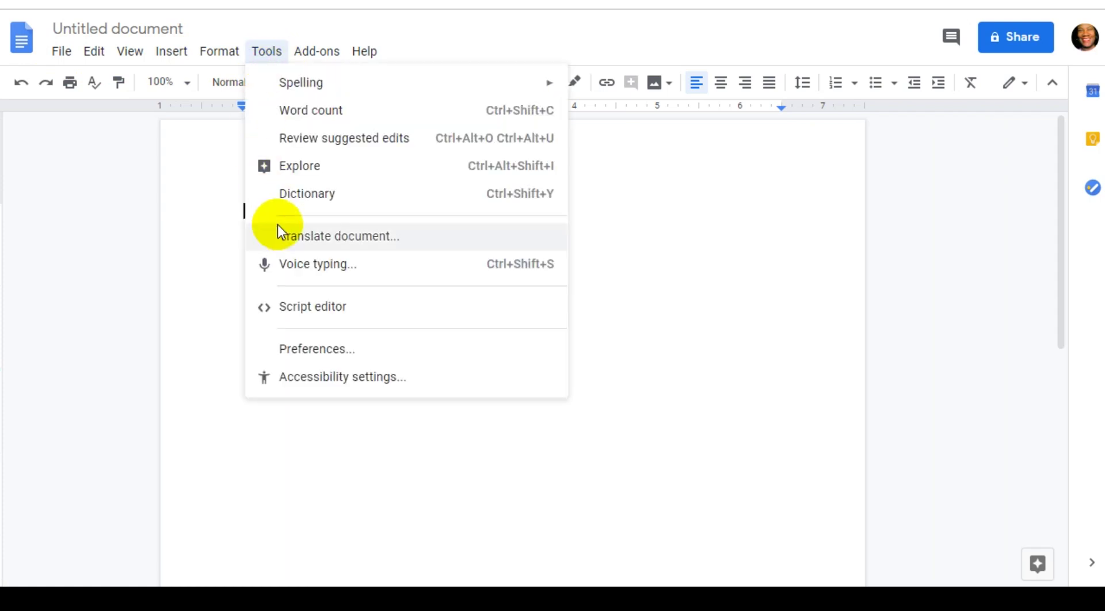
left_click(297, 269)
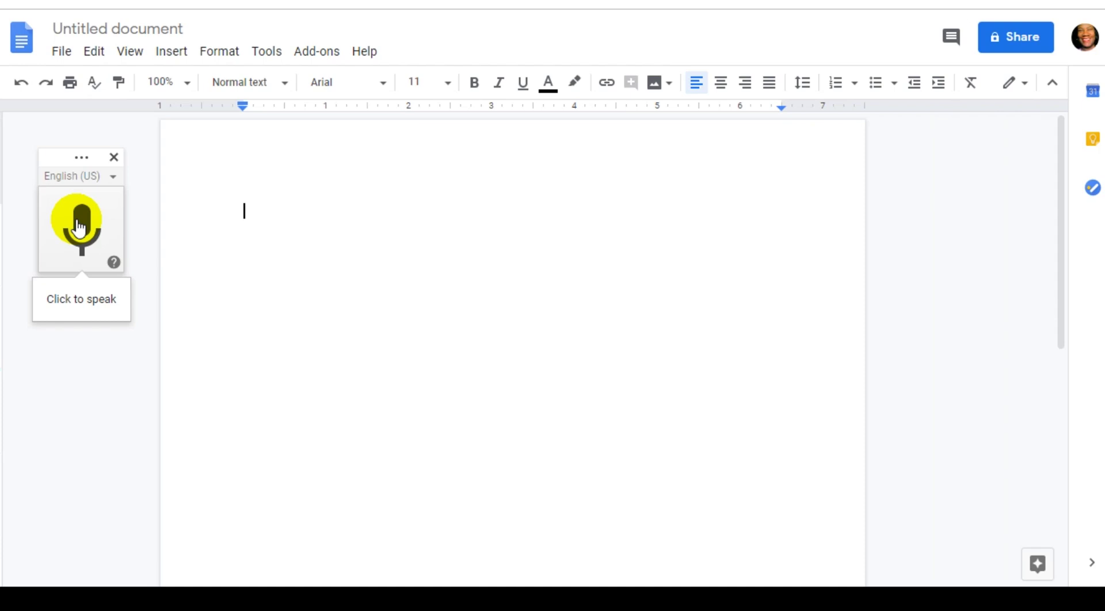
left_click(79, 227)
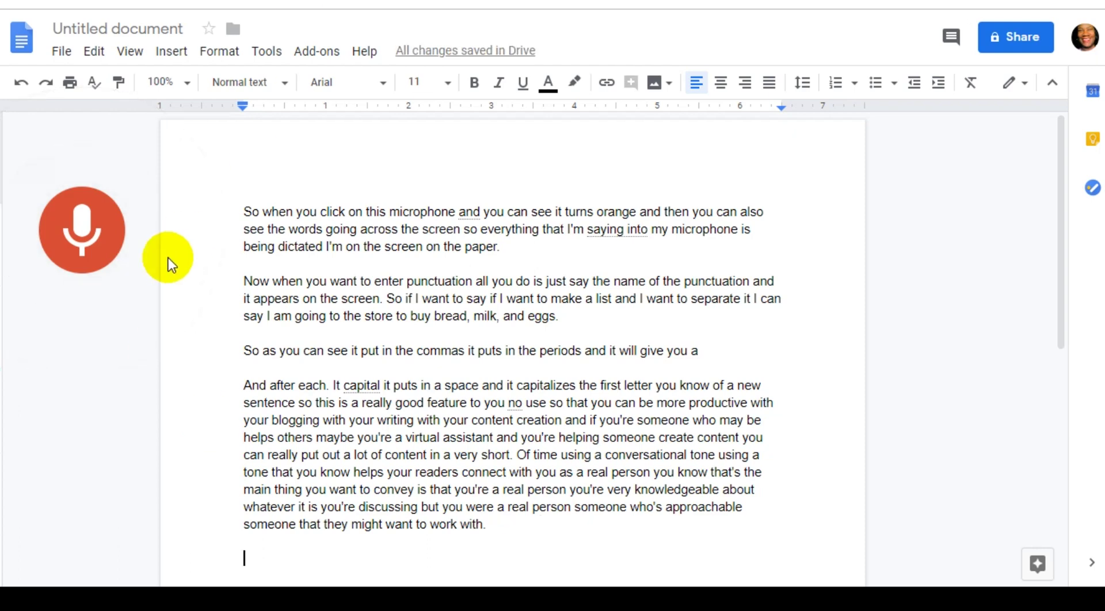
left_click(82, 239)
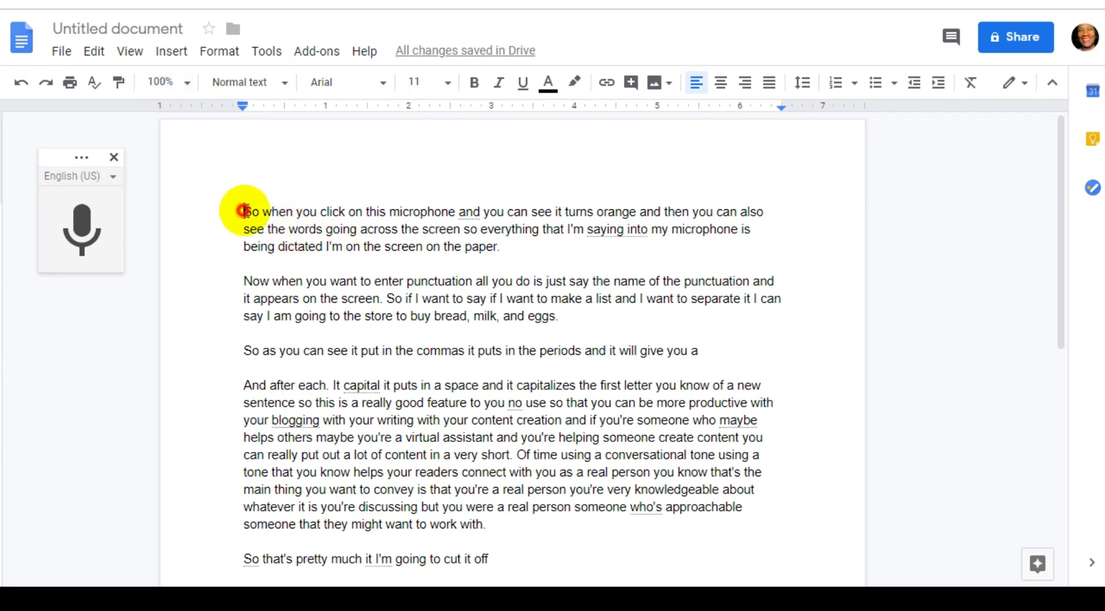
left_click_drag(237, 211, 525, 566)
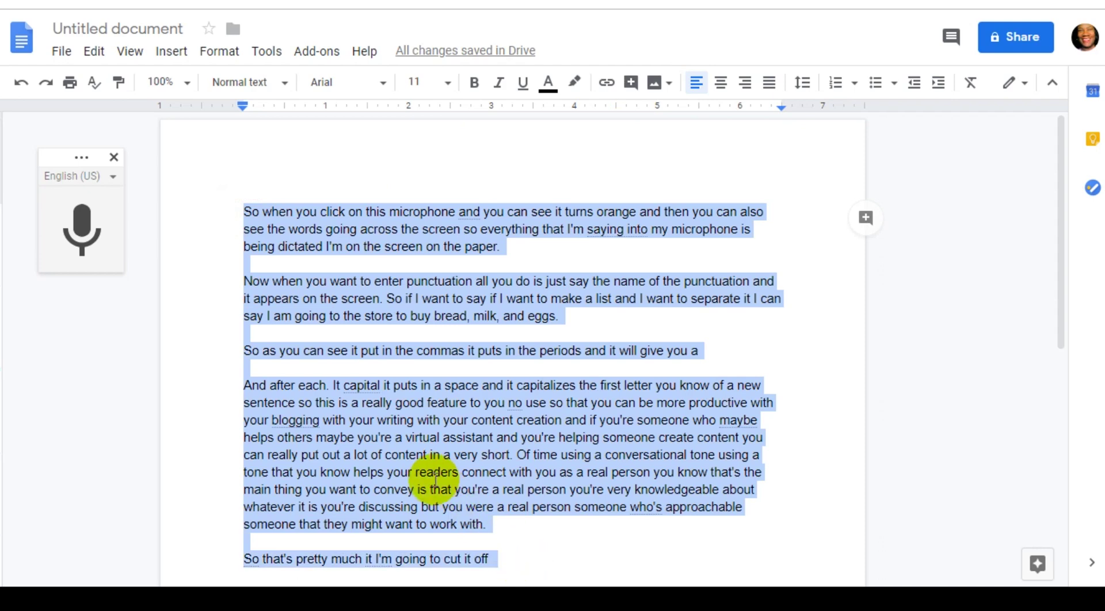
right_click(473, 408)
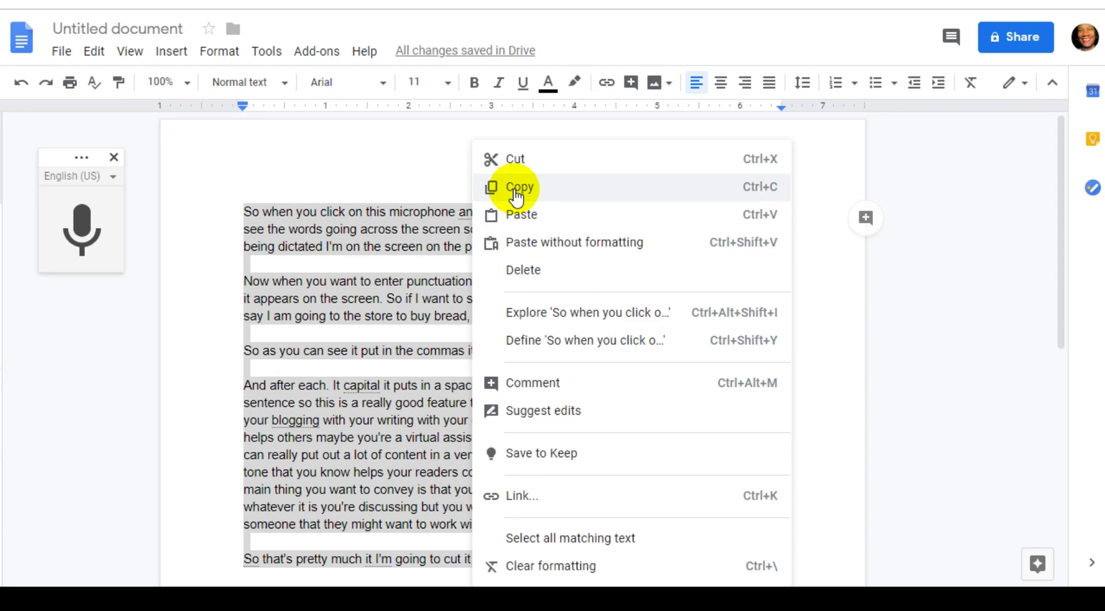
left_click(348, 190)
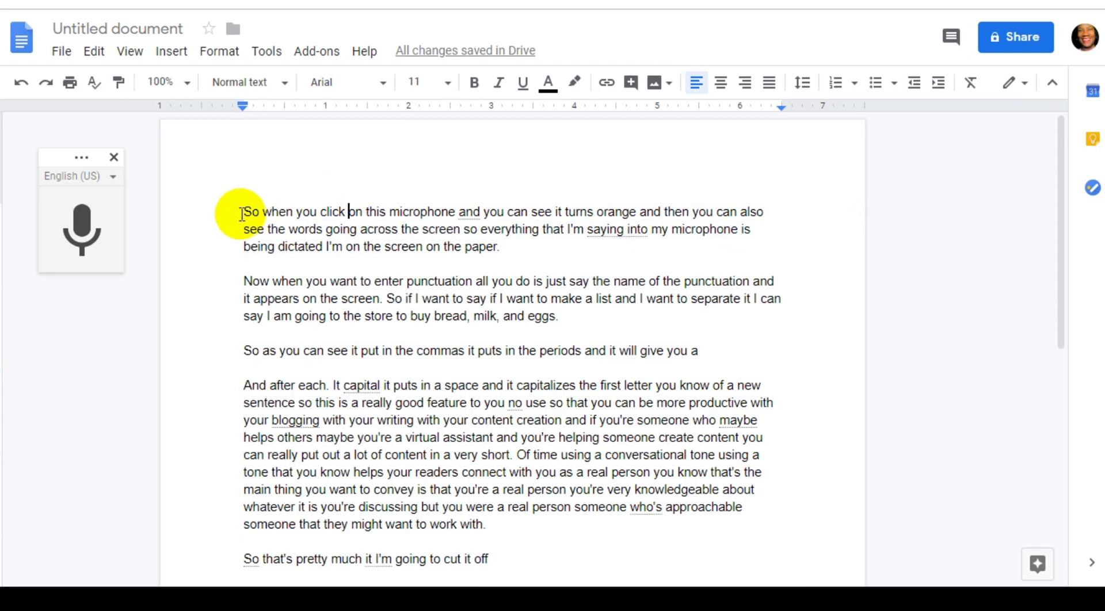
Step: Copy all the dictated text, paste it into the empty Notepad file, and minimize Notepad to return to the Google Docs document
left_click_drag(242, 213, 517, 567)
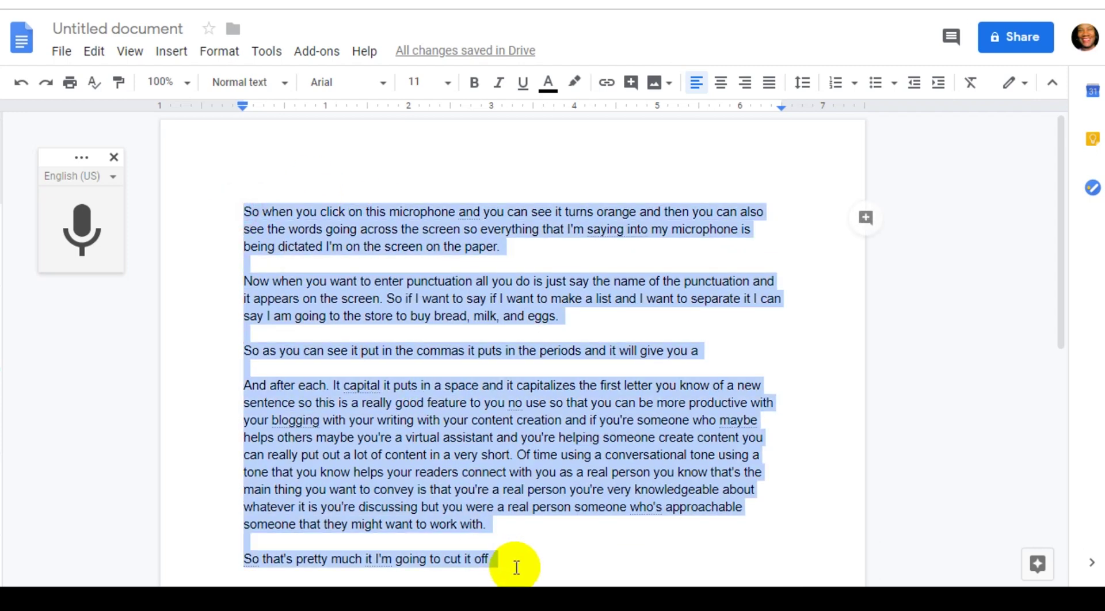
right_click(517, 378)
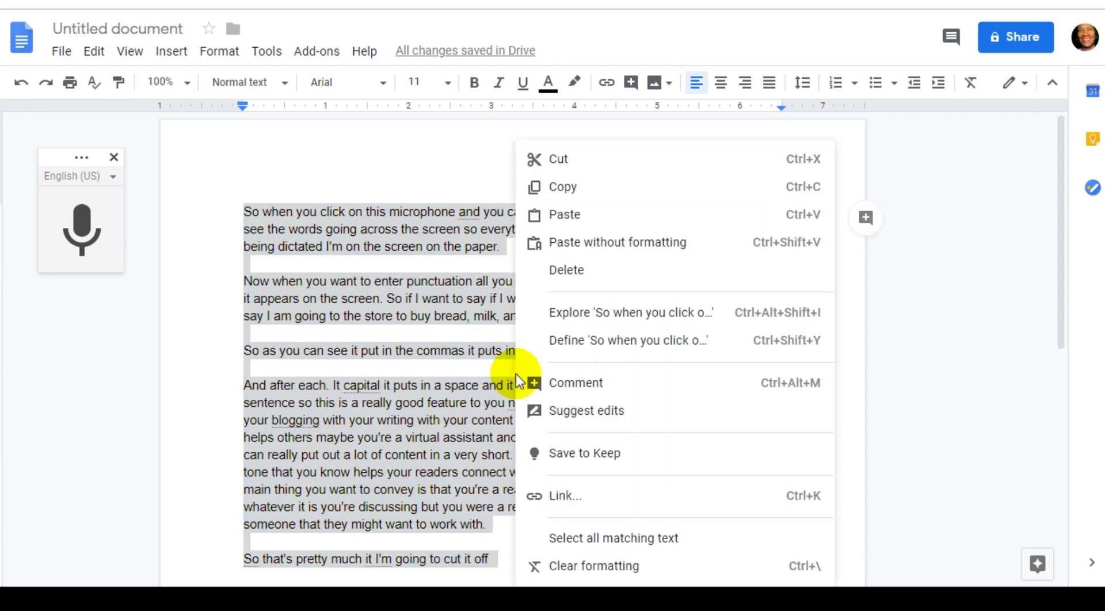
left_click(563, 185)
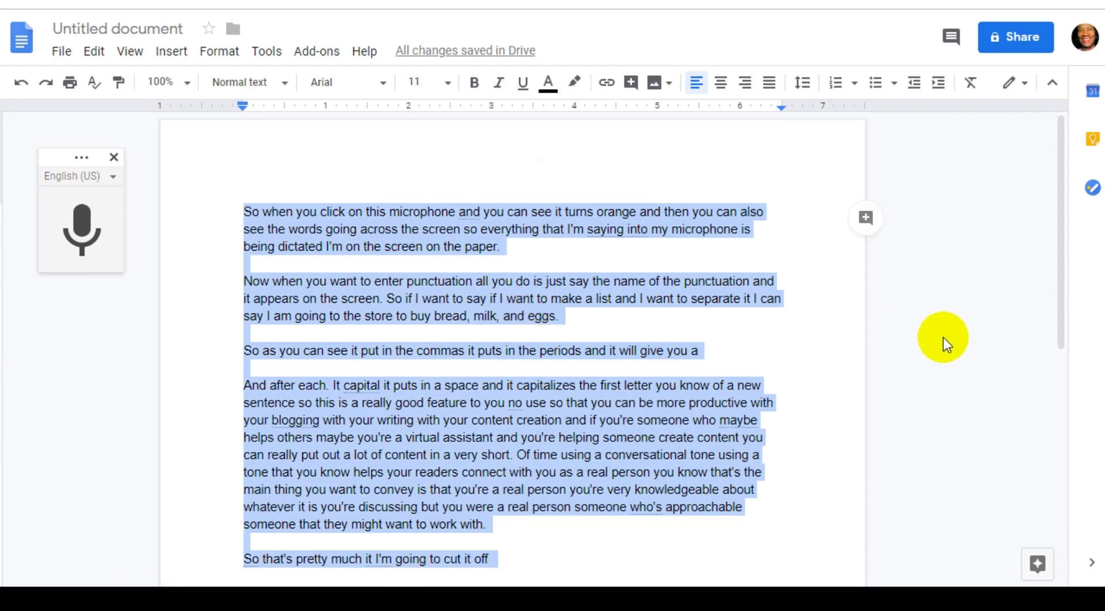
key("alt+Tab")
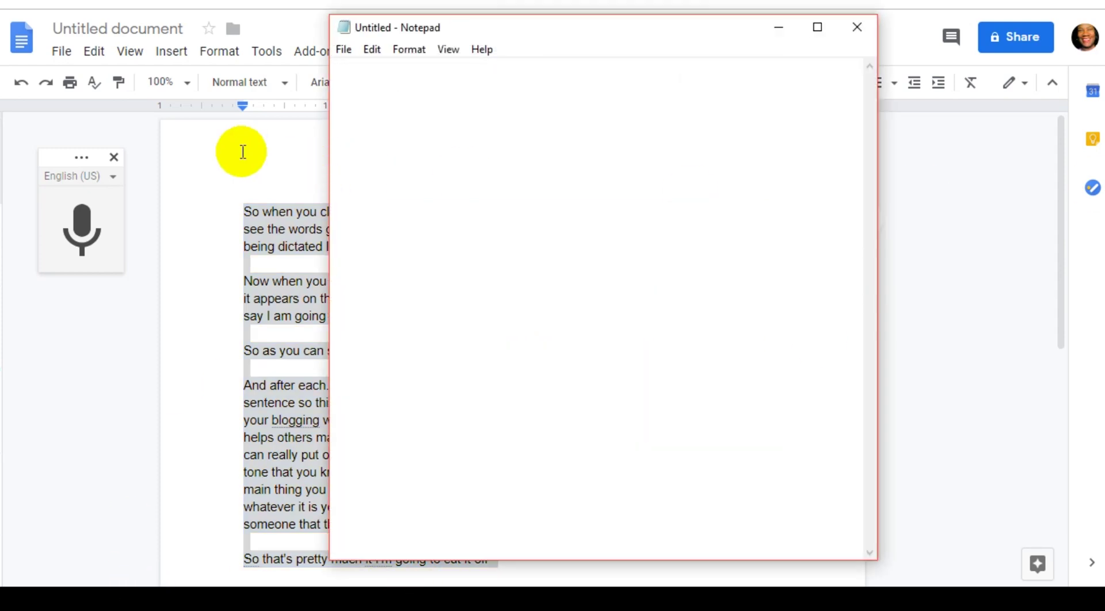
key("ctrl+v")
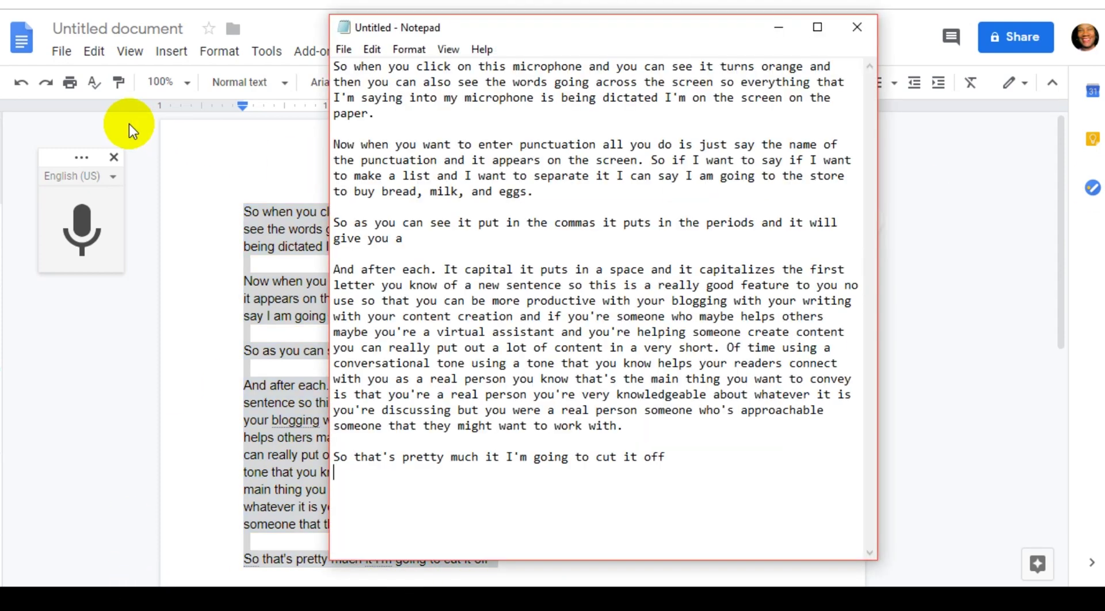
left_click(772, 29)
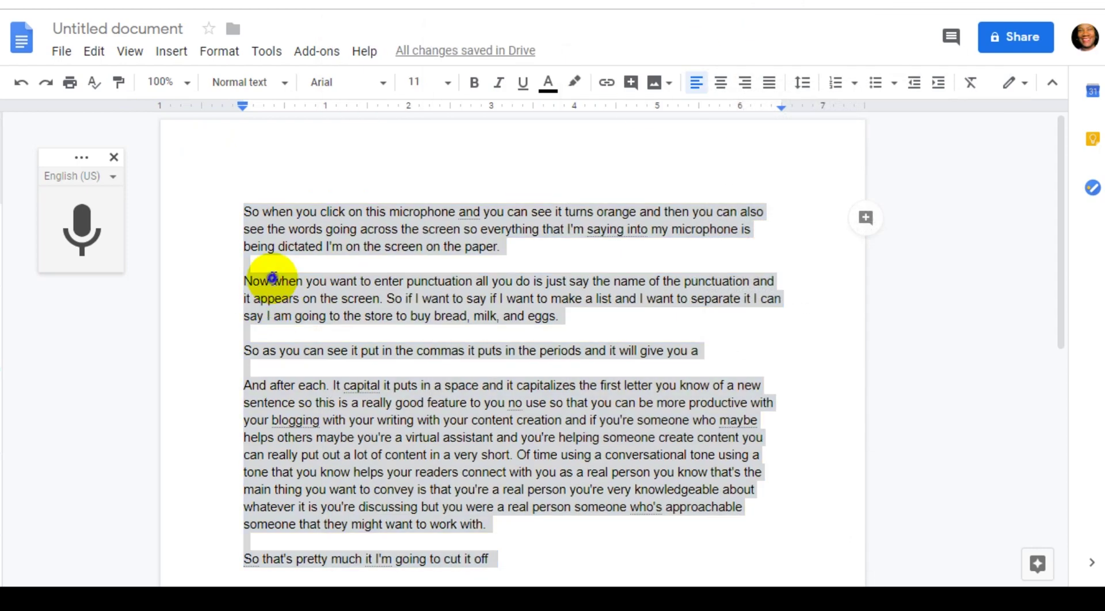
Step: Select all the dictated text again, switch to Notepad and paste another copy below the existing text
right_click(272, 279)
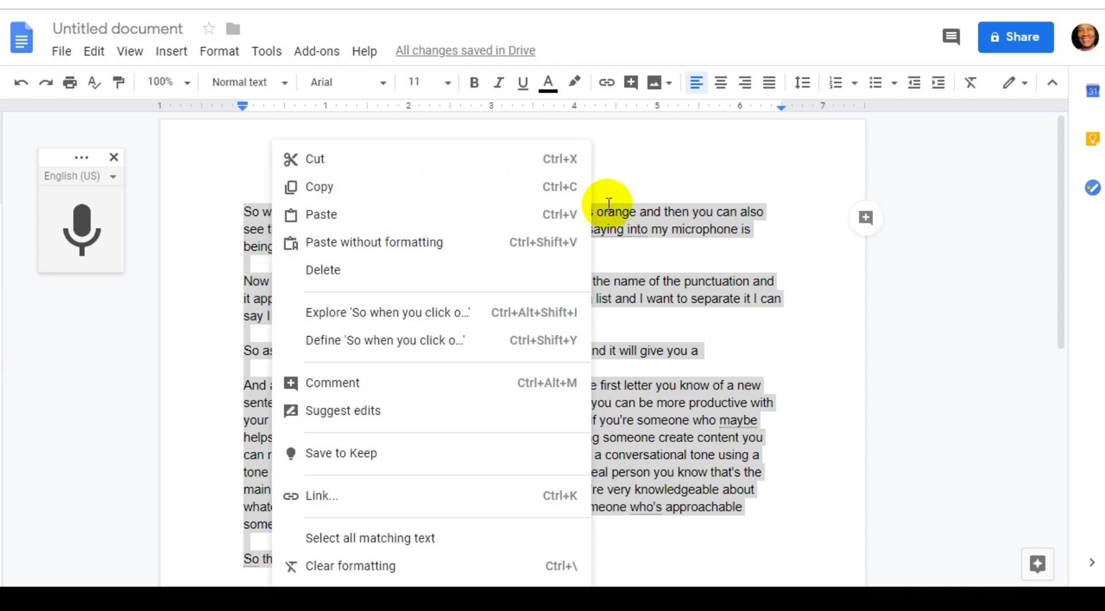
left_click(620, 228)
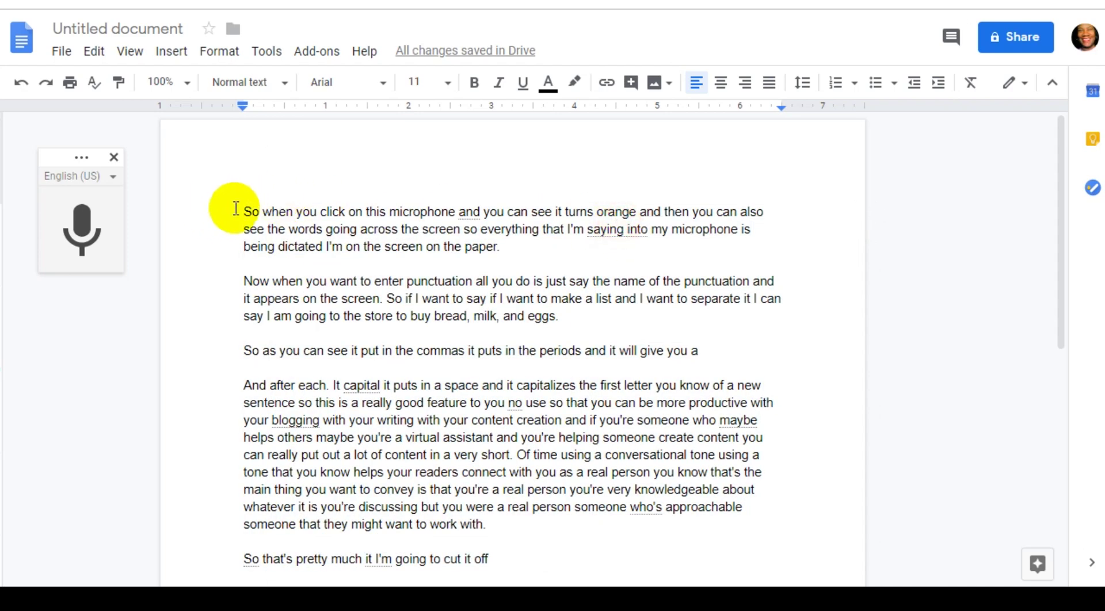
left_click_drag(236, 208, 592, 585)
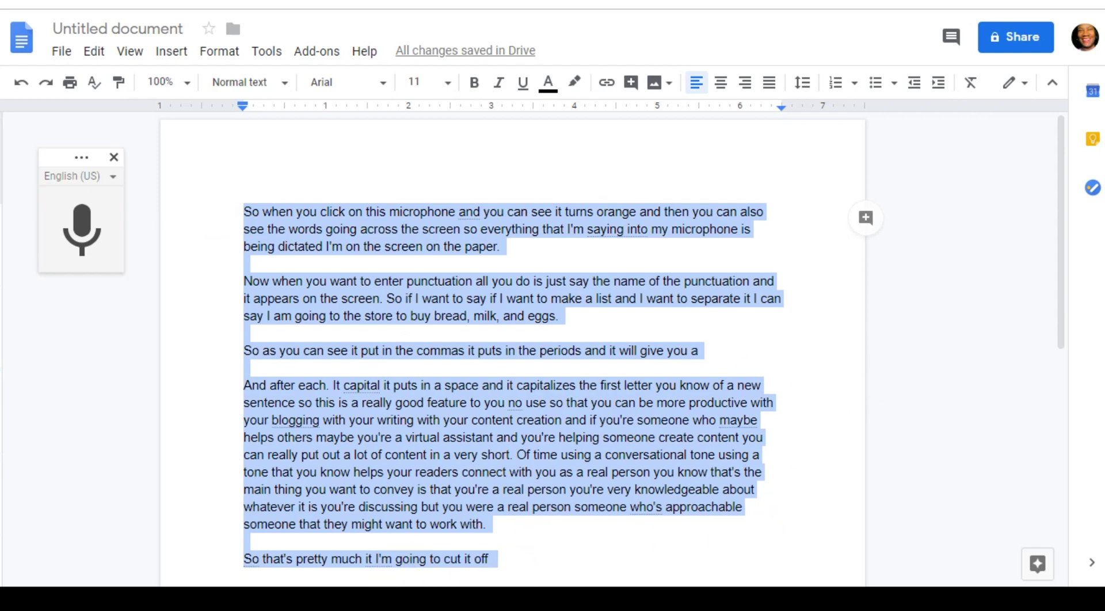
key("alt+Tab")
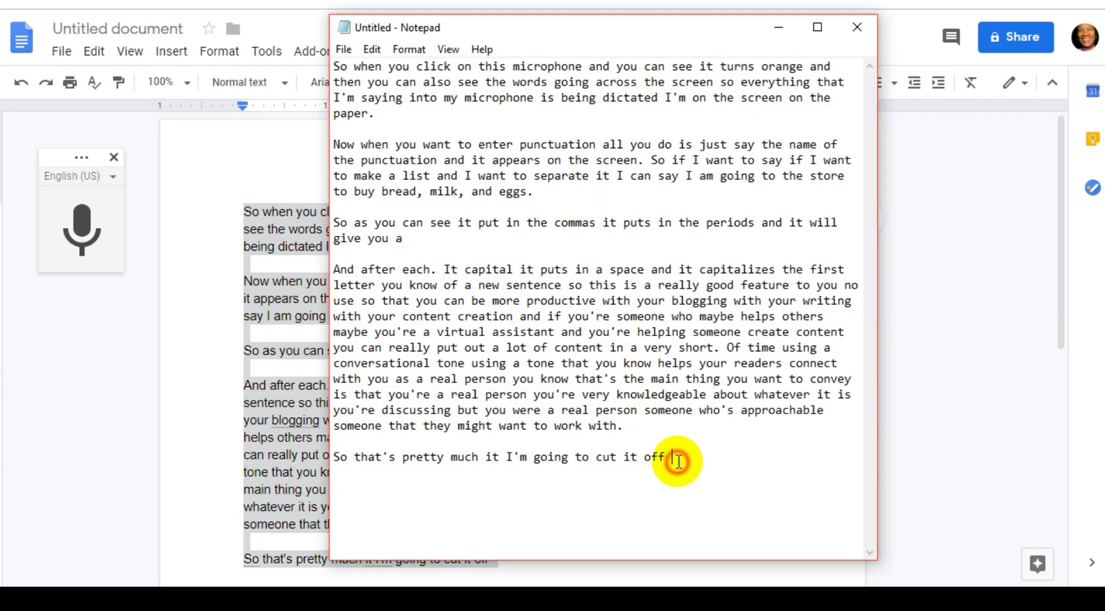
key("Return")
key("Return")
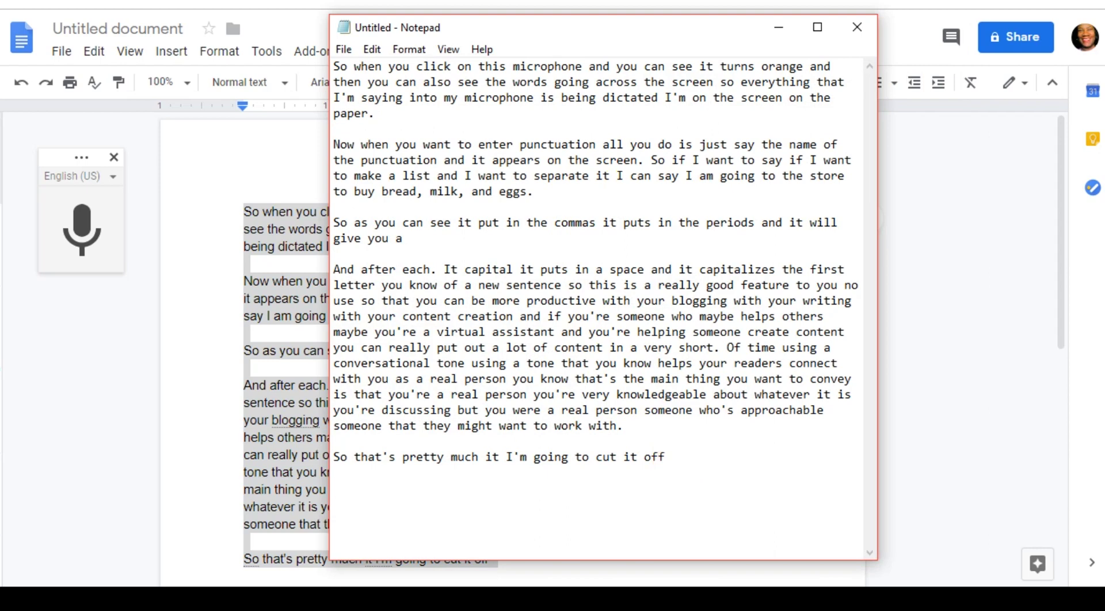
key("ctrl+v")
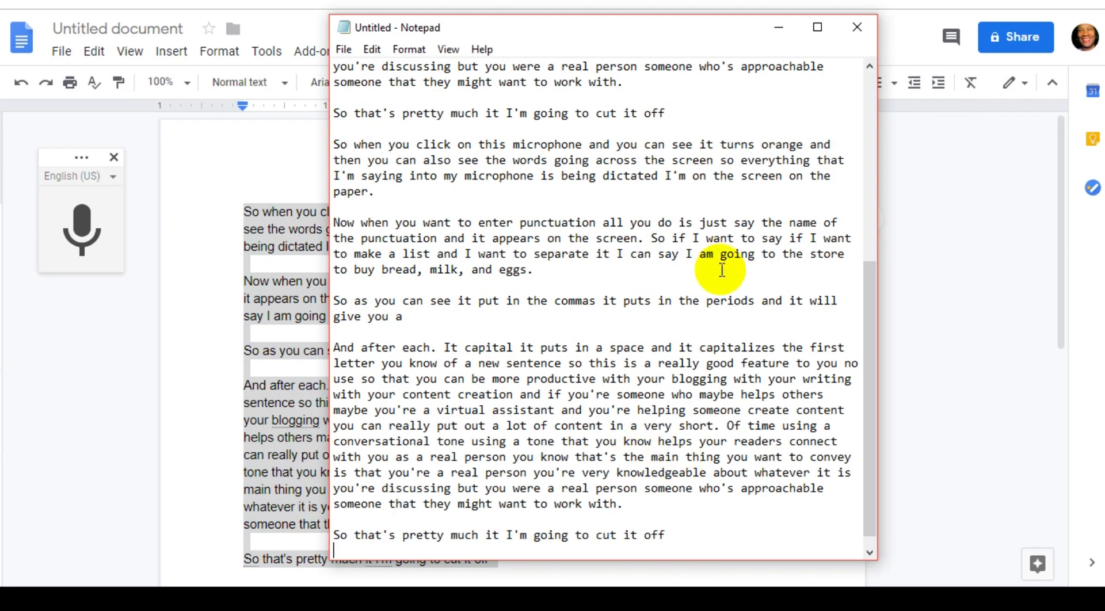
Step: Close Notepad and deselect the dictated text in the Google Docs document
left_click(594, 266)
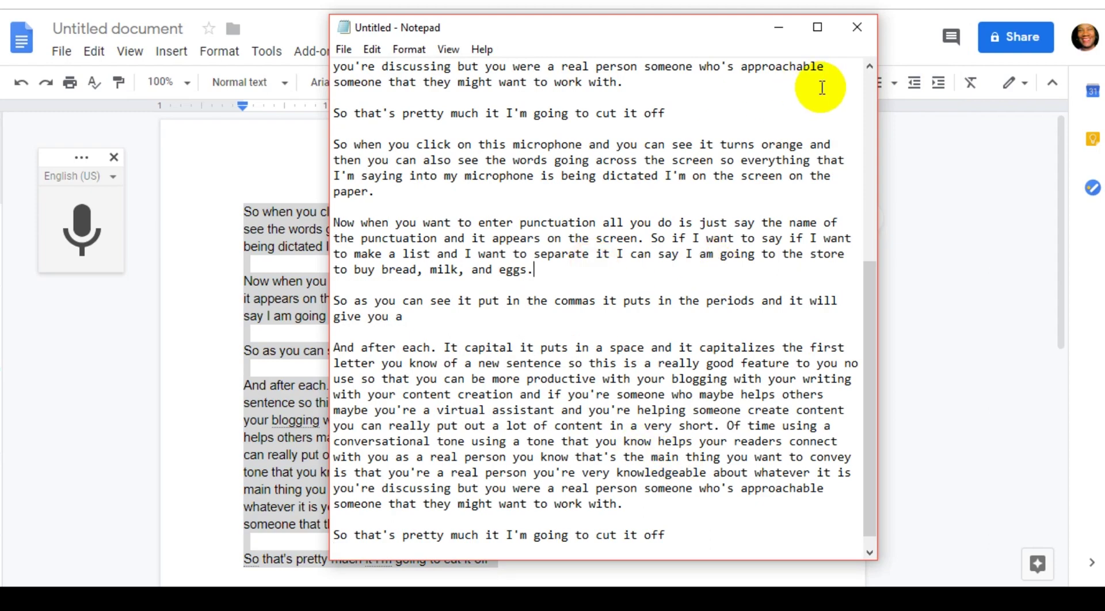
left_click(854, 32)
left_click(580, 263)
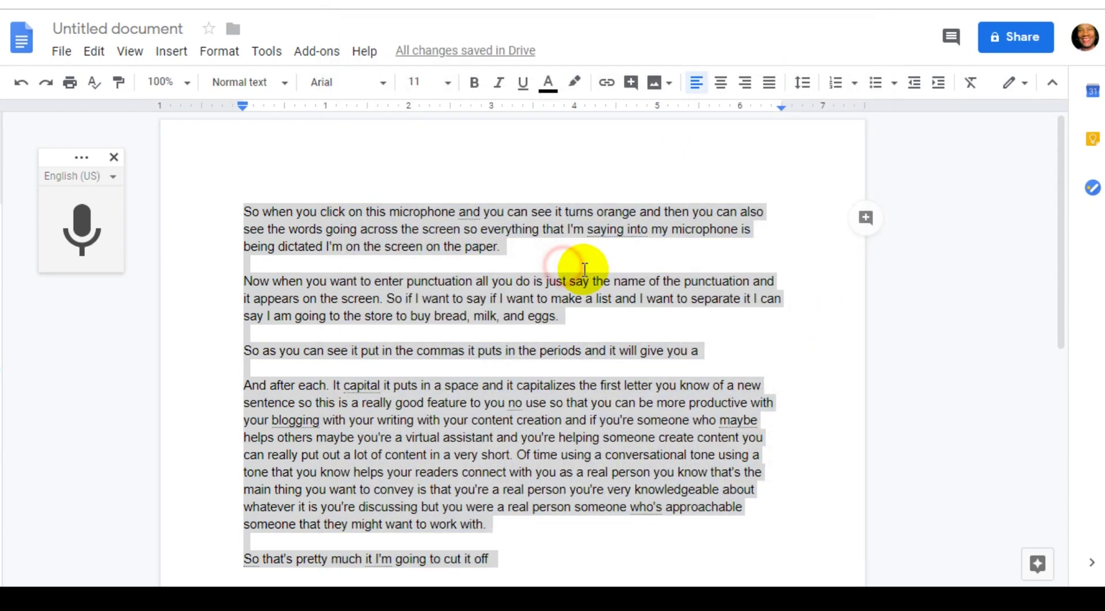
left_click(569, 299)
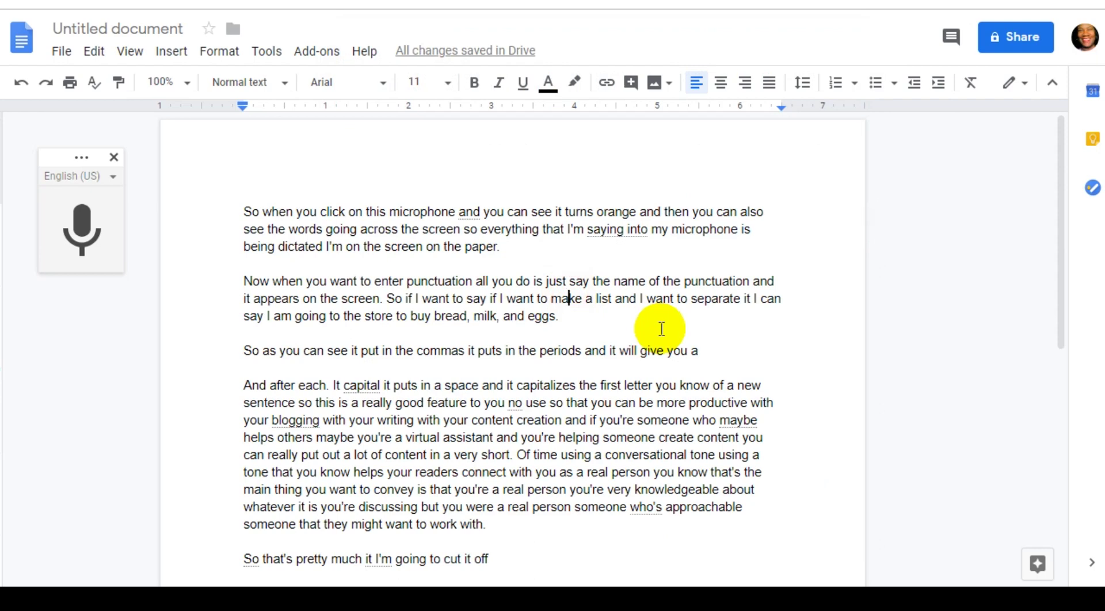